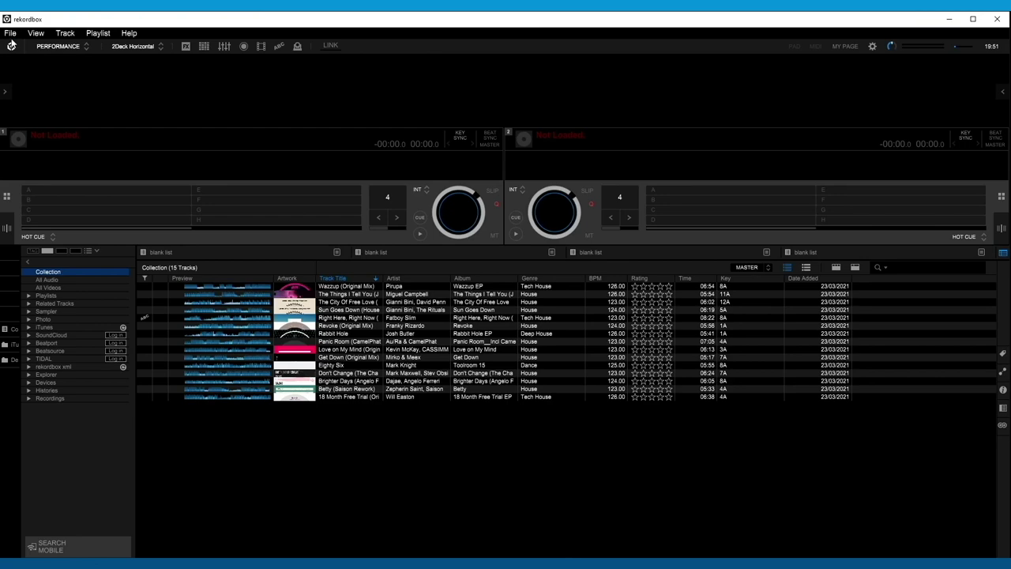
- Export the collection as rekordbox.xml into the Documents\rekordbox folder
left_click(9, 35)
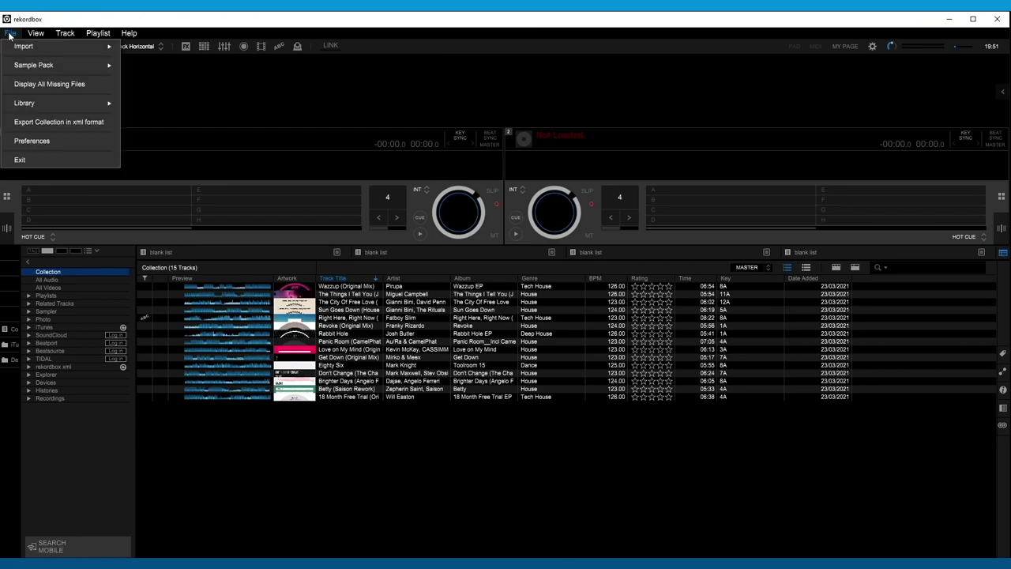
left_click(54, 121)
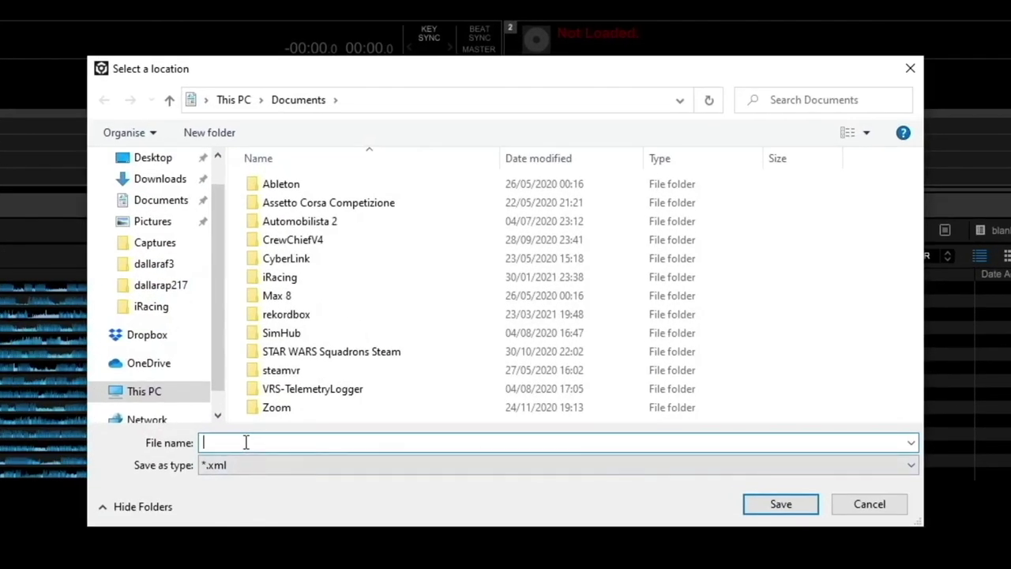
type("rekord")
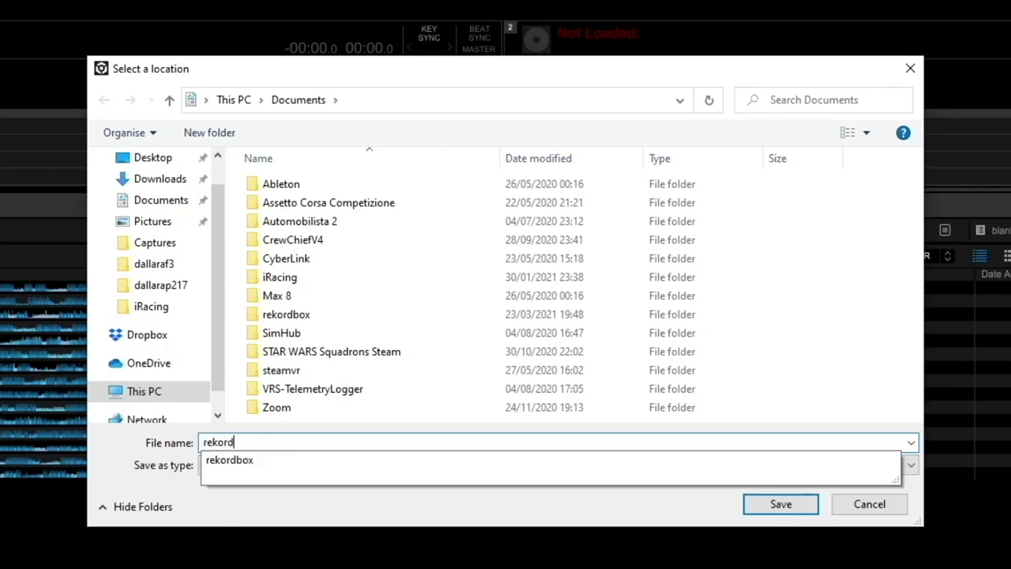
type("box")
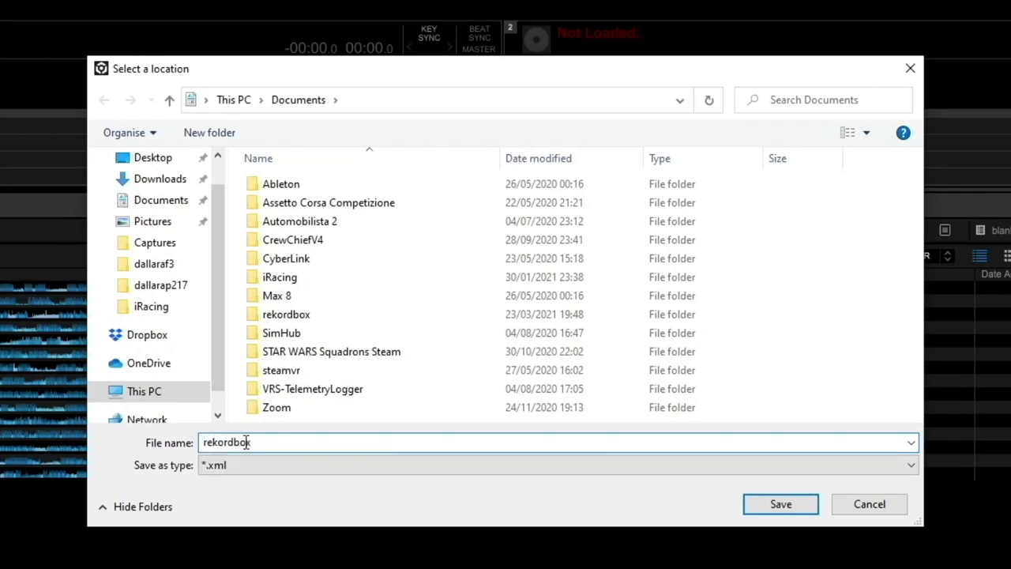
key("Return")
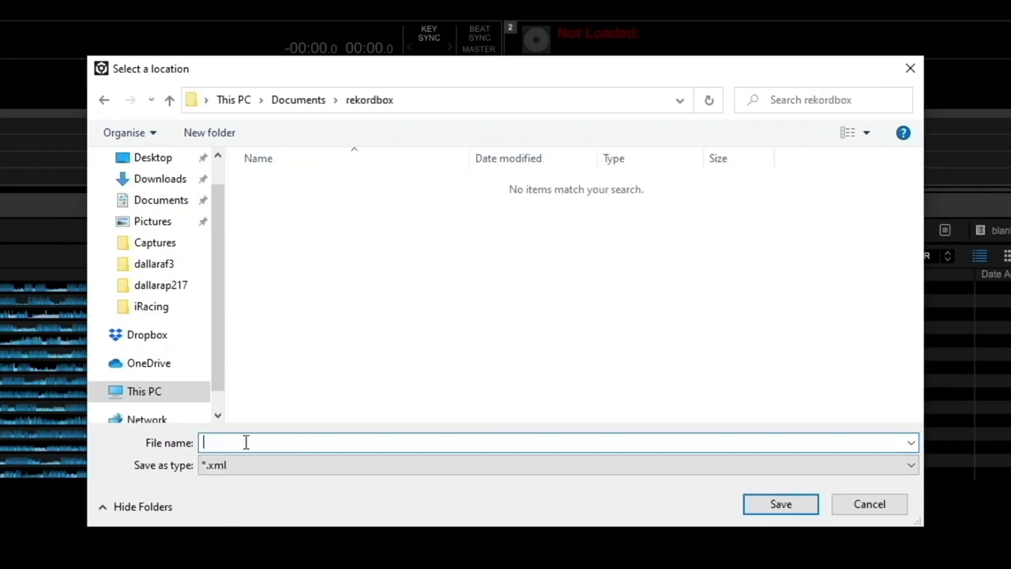
type("rekordb")
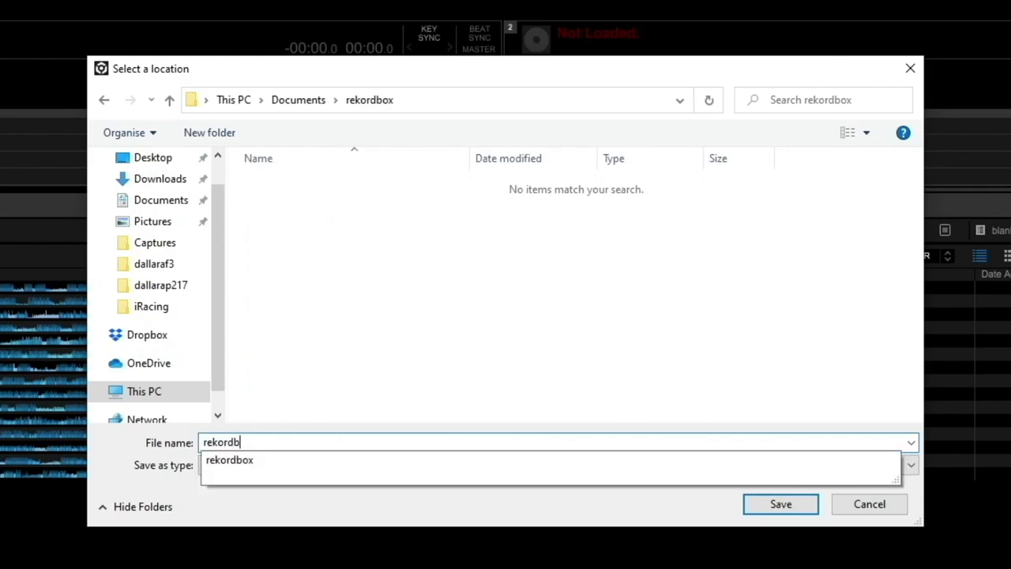
type("ox")
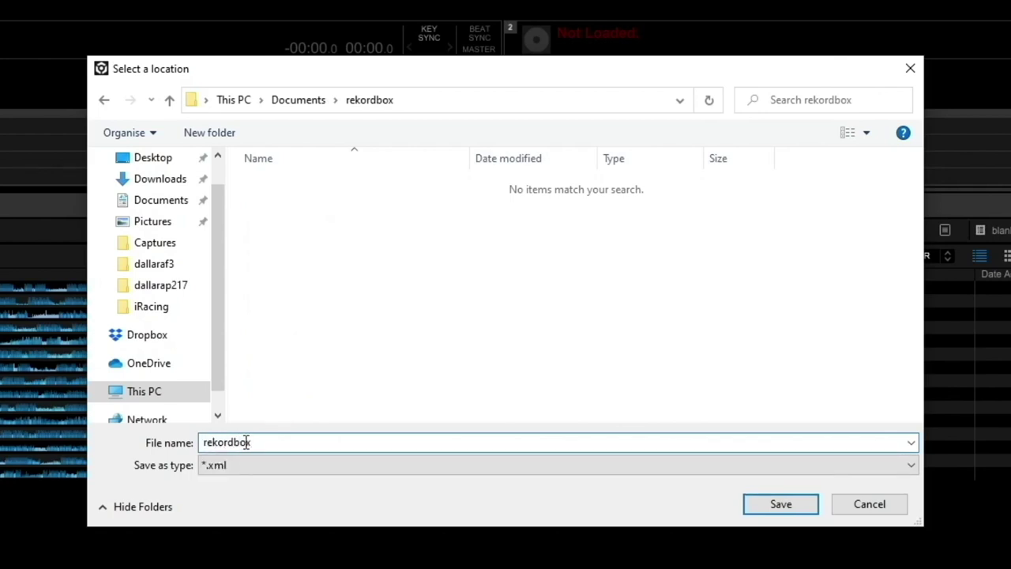
key("Return")
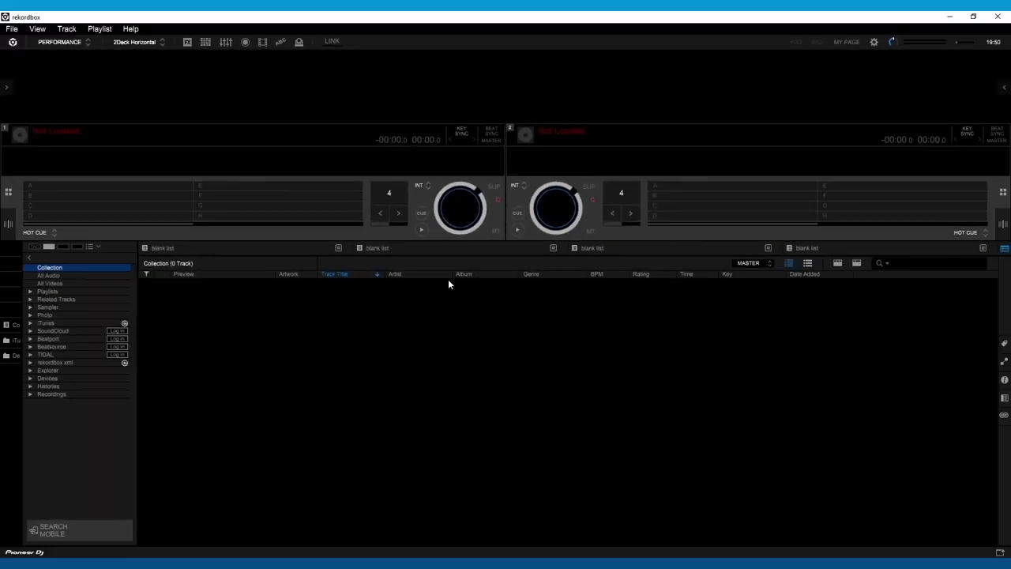
left_click(17, 32)
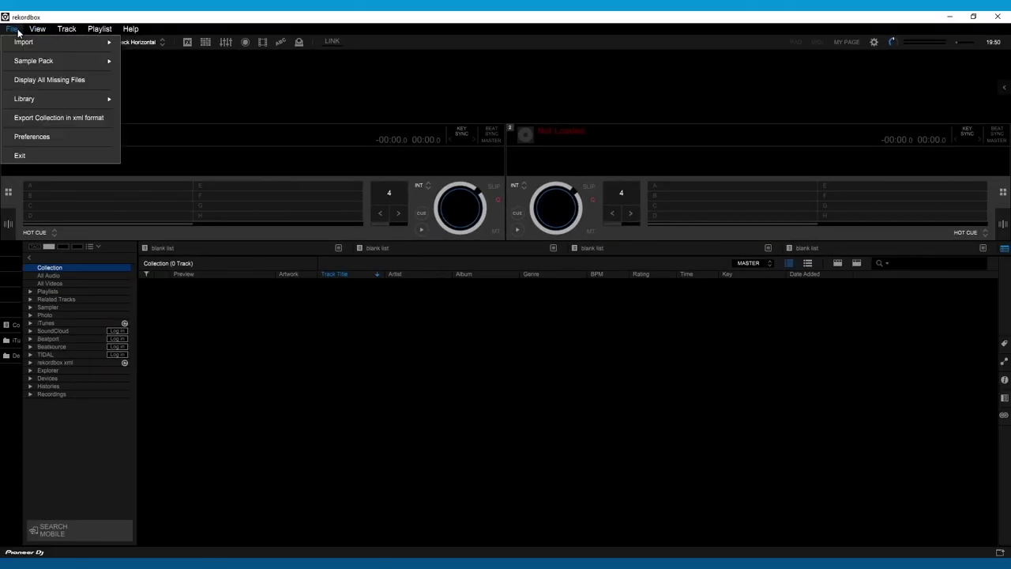
- Confirm the Advanced > Database rekordbox xml path is Documents\rekordbox\rekordbox.xml, then close Preferences
left_click(44, 136)
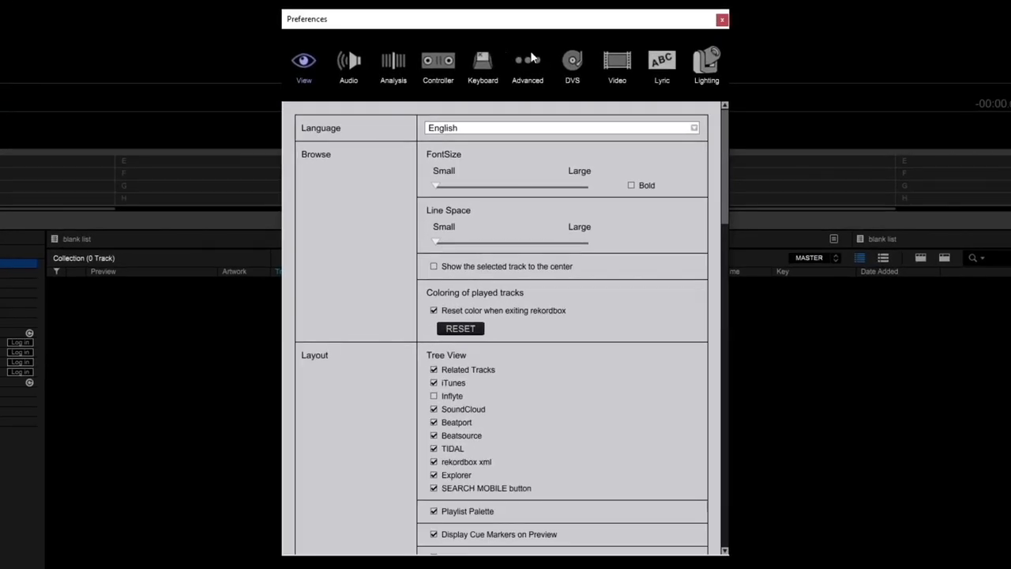
left_click(538, 66)
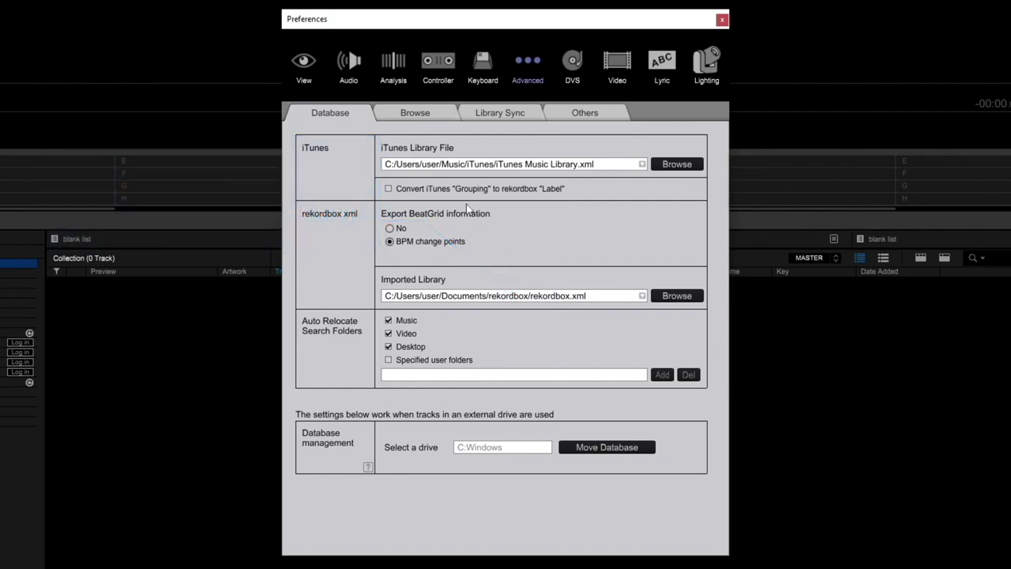
left_click(306, 81)
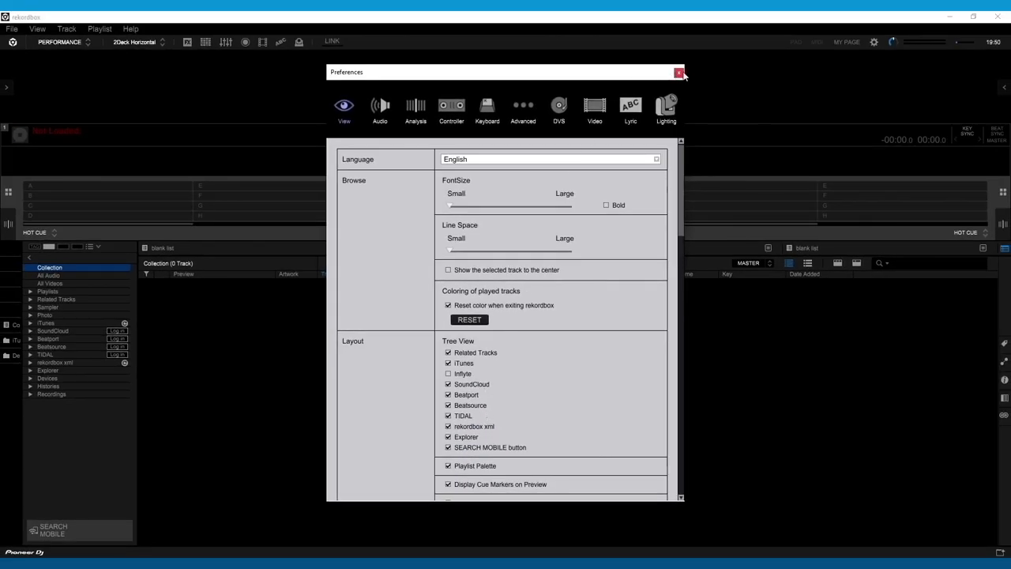
left_click(679, 74)
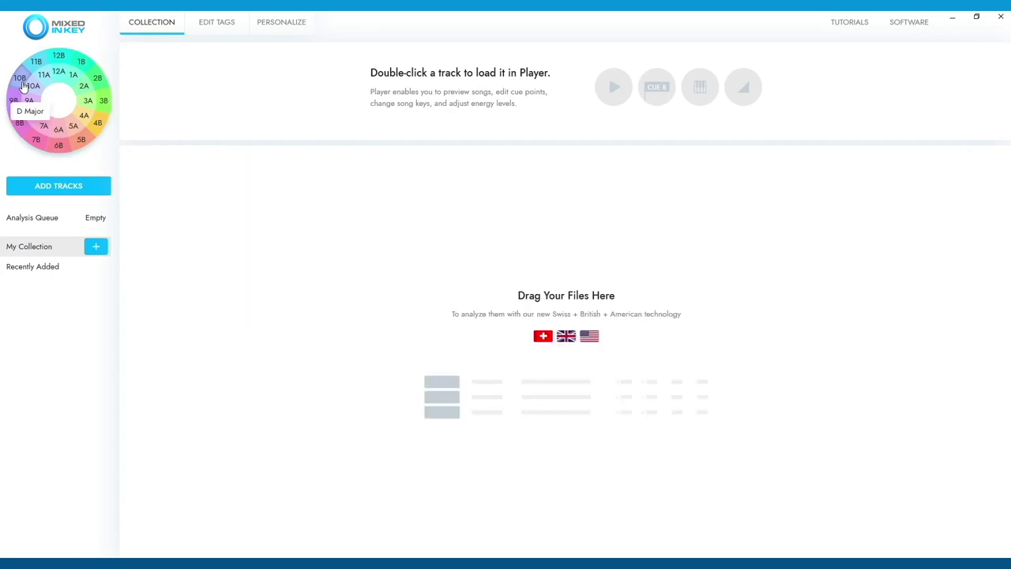
- Enable rekordbox cue point export to Documents\rekordbox\rekordbox.xml with overwriting of existing cue points
left_click(276, 24)
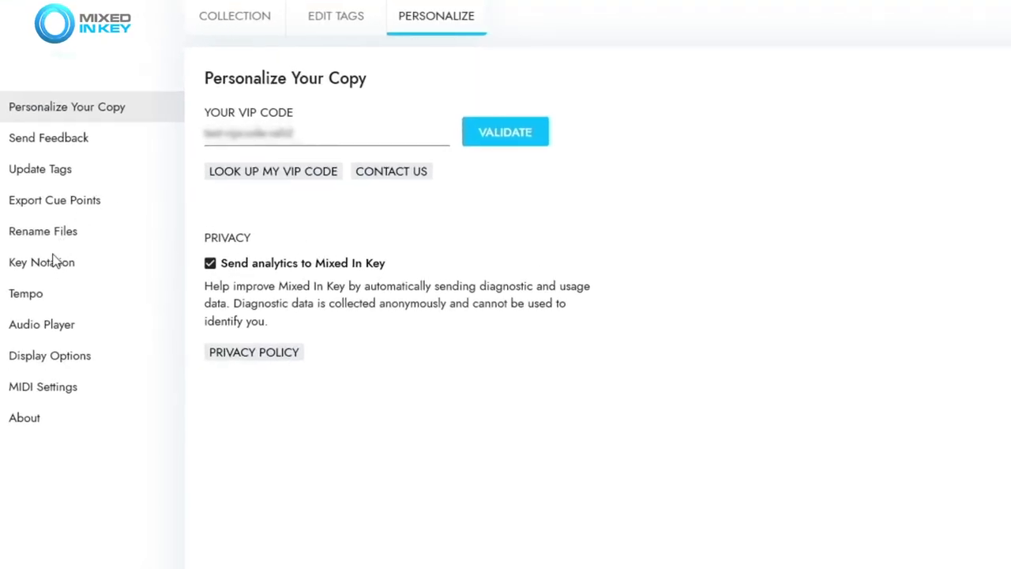
left_click(54, 202)
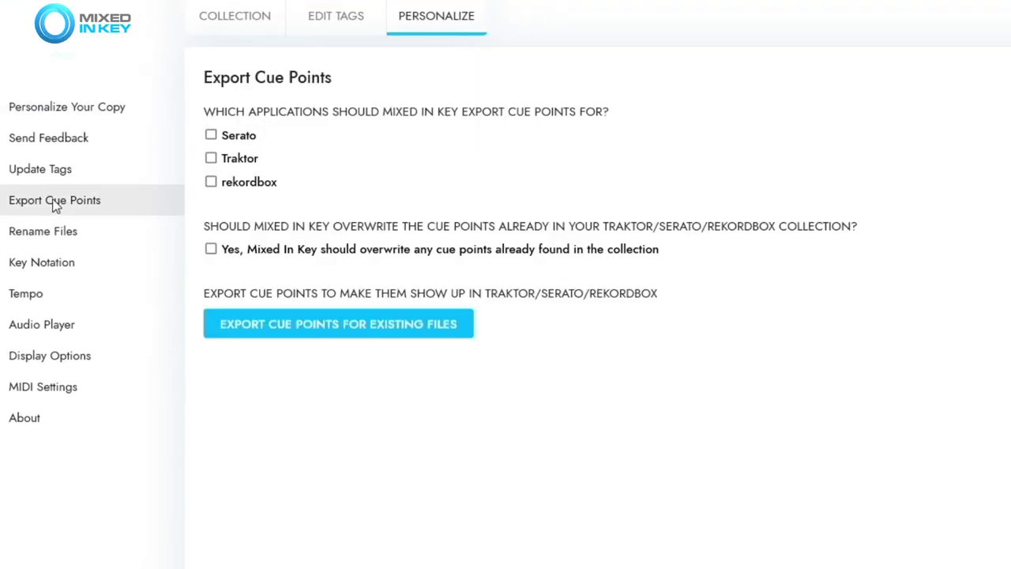
left_click(211, 182)
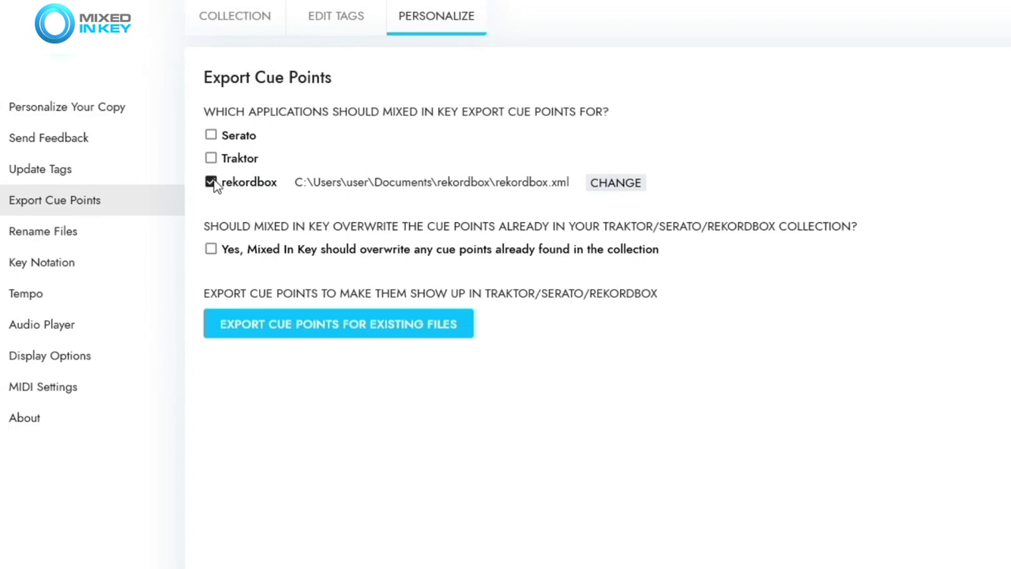
left_click(615, 183)
left_click(180, 119)
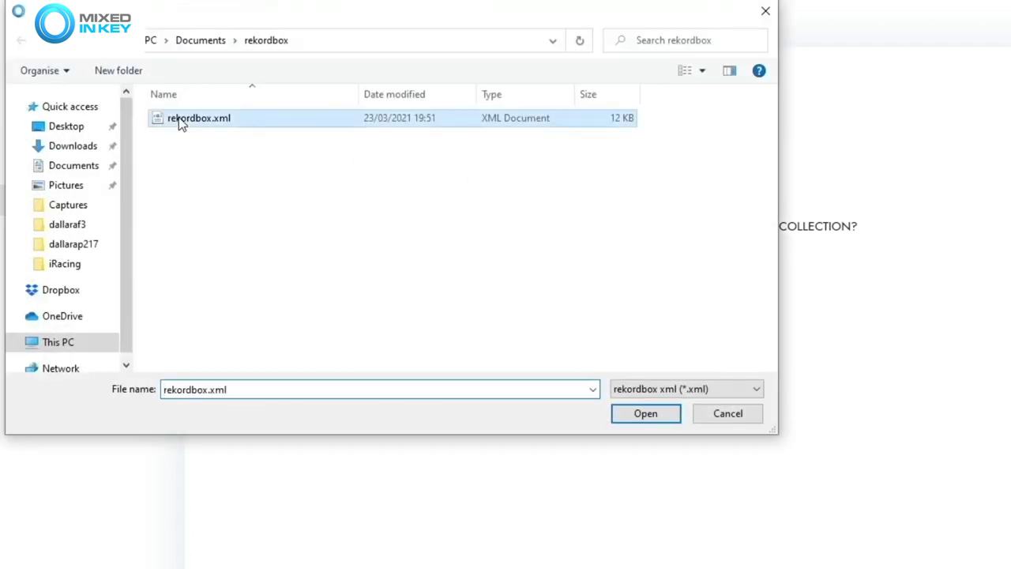
left_click(645, 417)
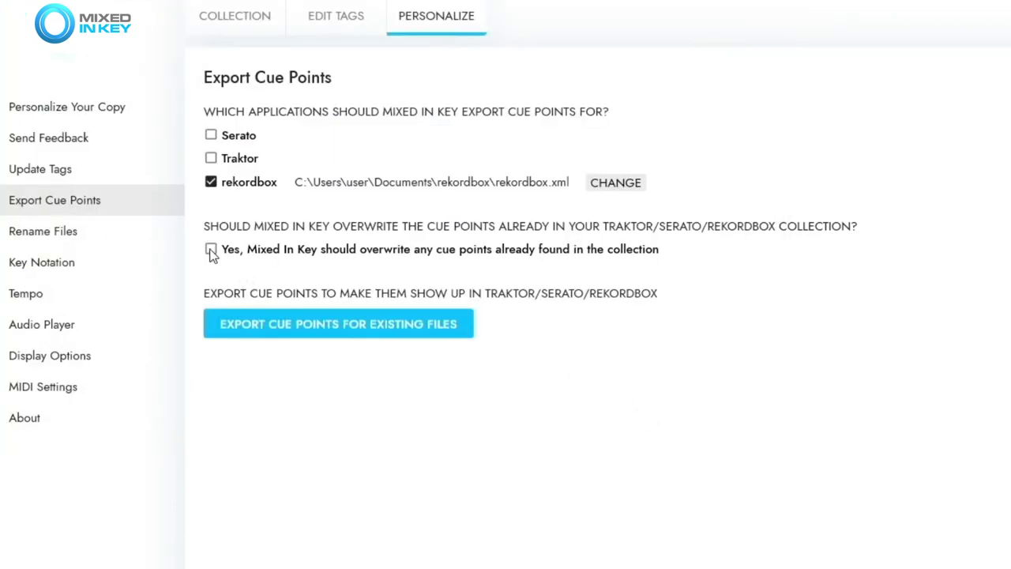
left_click(211, 250)
left_click(232, 17)
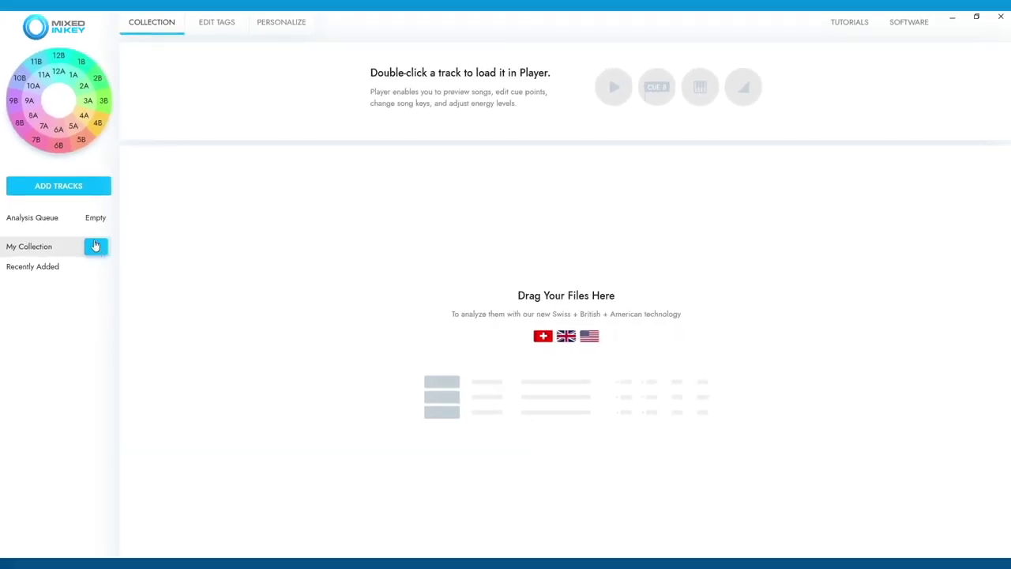
- Add the Music folder's tracks to Mixed In Key for analysis
left_click(68, 187)
left_click(532, 330)
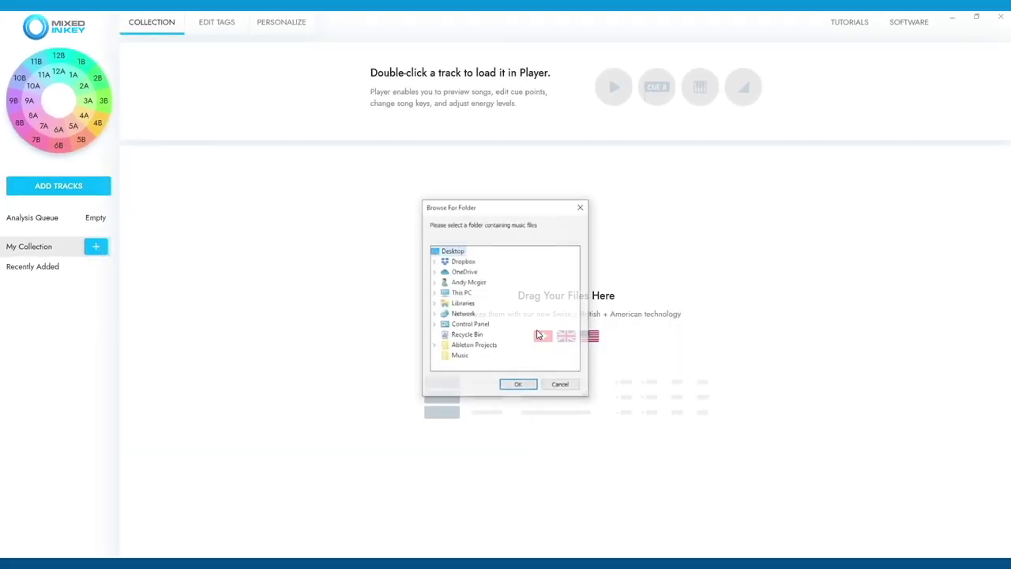
left_click(458, 356)
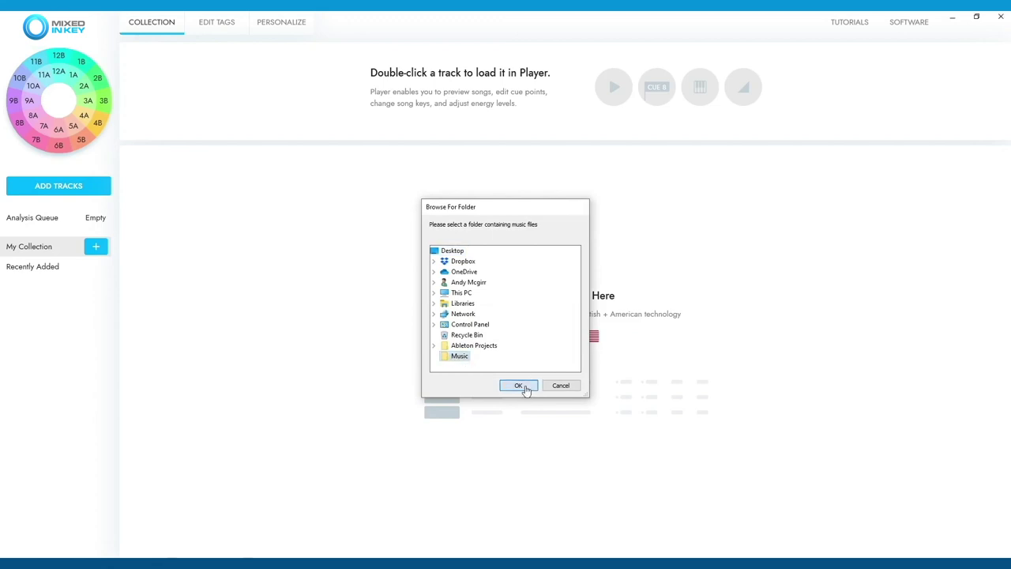
left_click(525, 386)
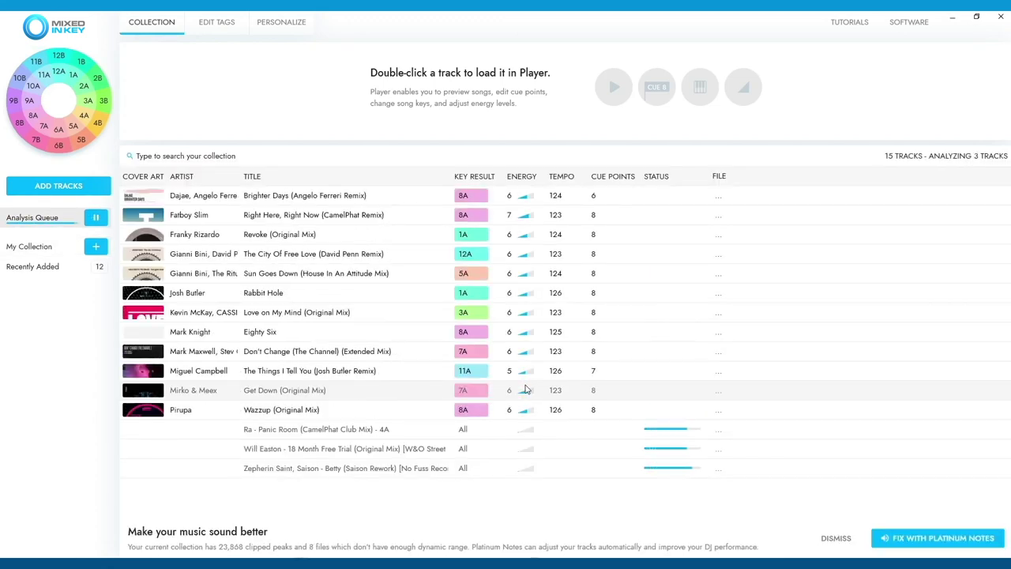
- Export cue points for the analysed tracks to rekordbox and close Mixed In Key
left_click(290, 25)
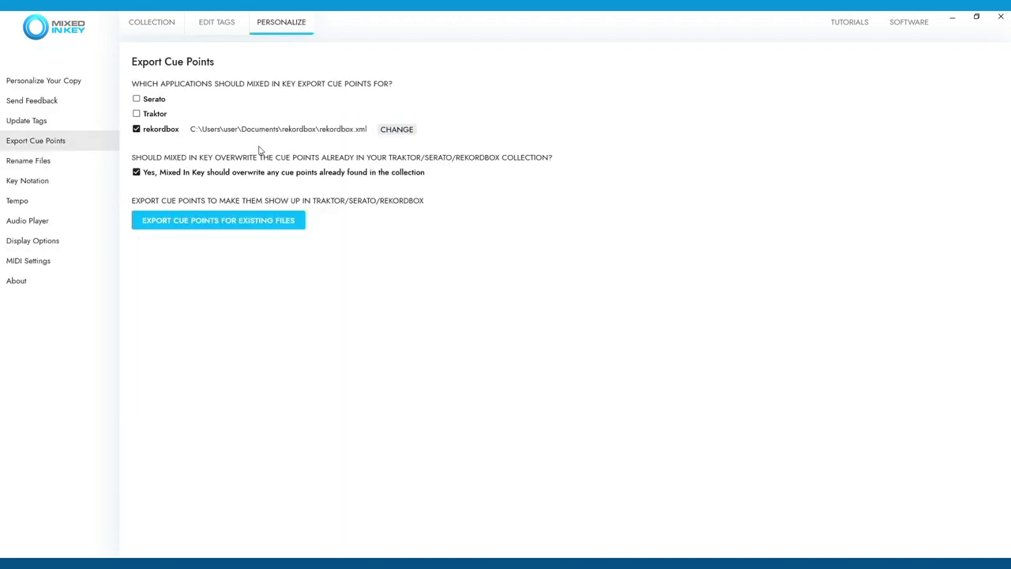
left_click(234, 224)
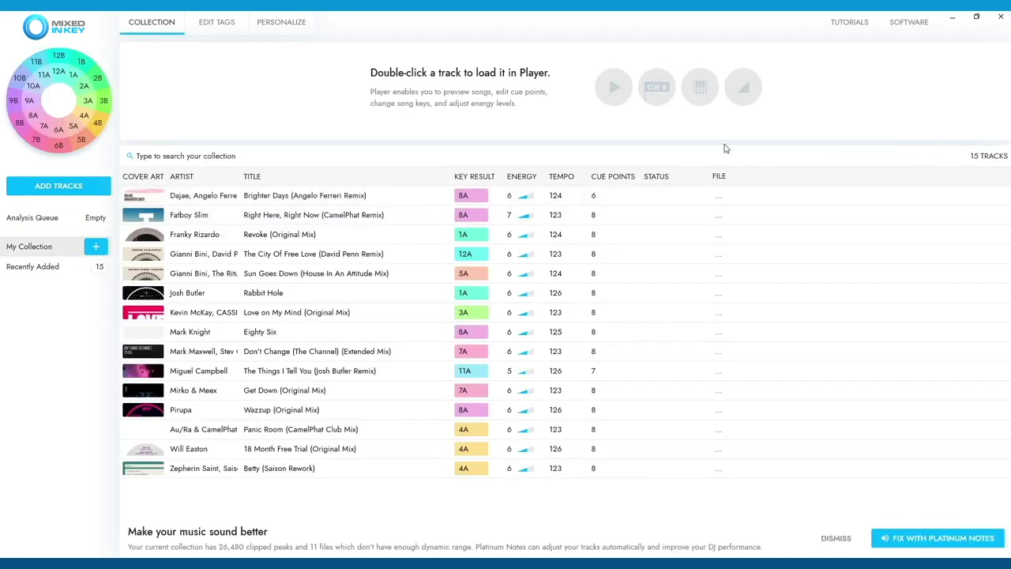
left_click(1000, 22)
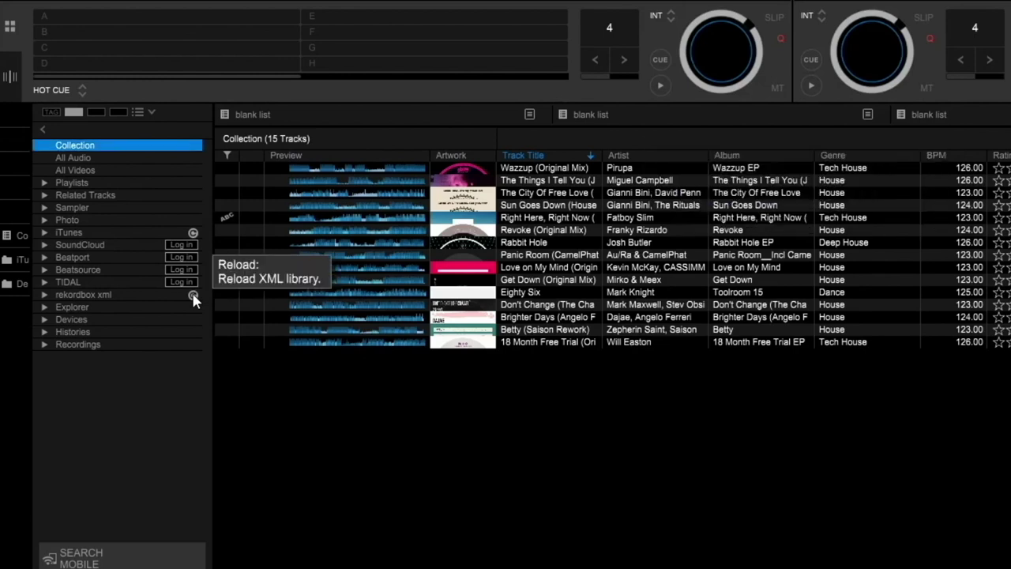
- Import the MIK Cue Points playlist from the rekordbox xml library into Playlists
left_click(45, 294)
left_click(56, 317)
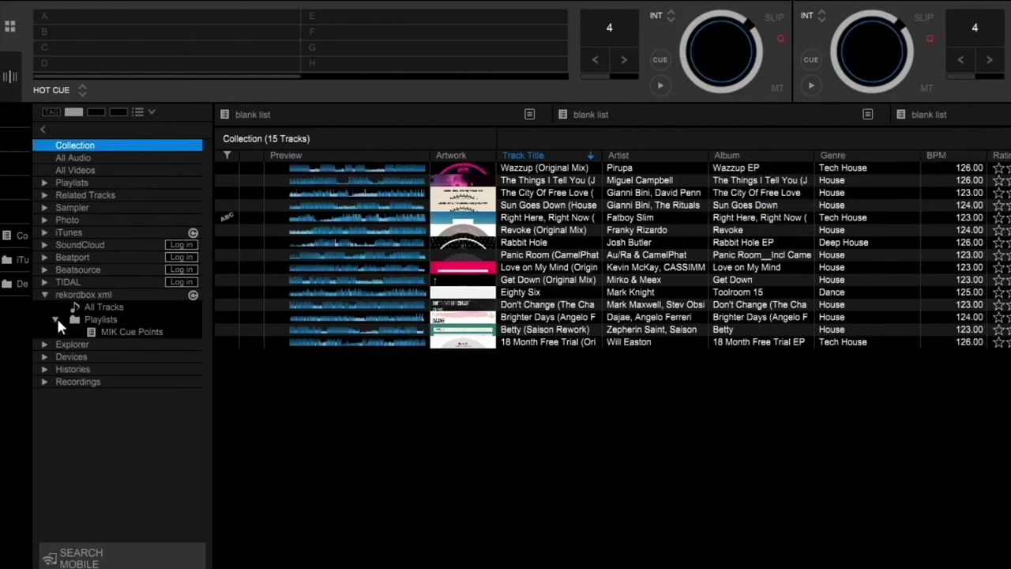
left_click(113, 334)
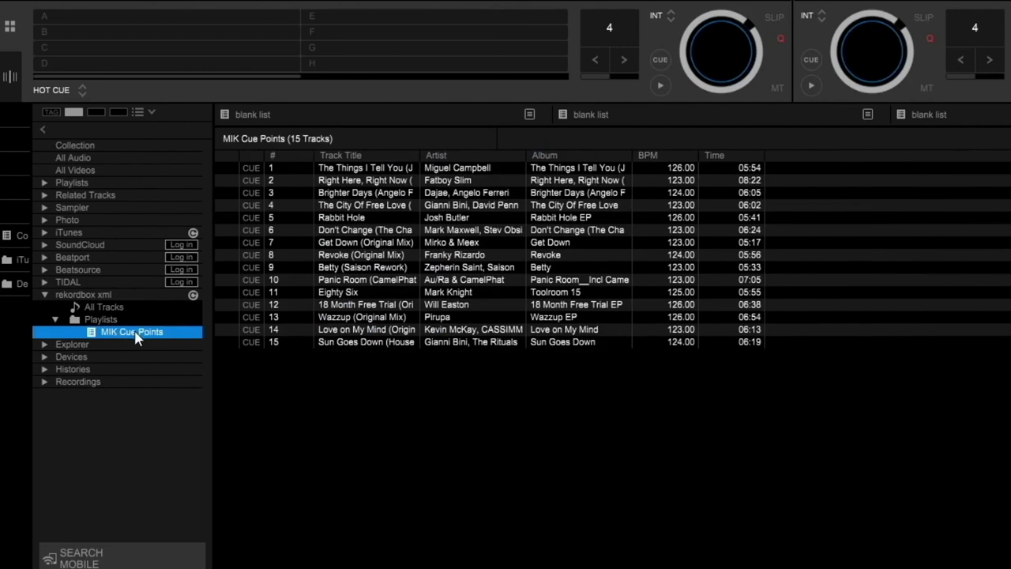
right_click(137, 338)
left_click(186, 293)
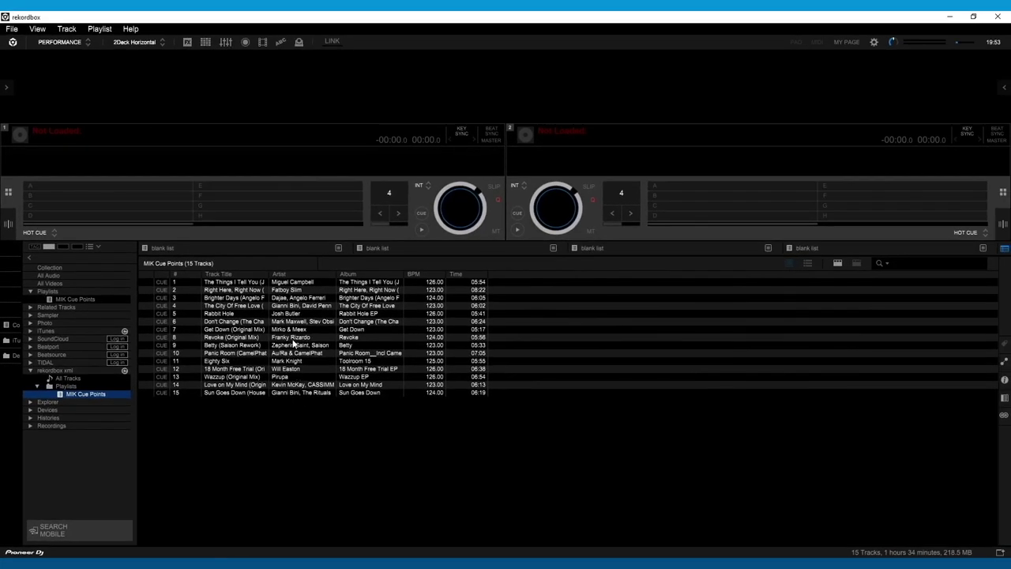
left_click(294, 340)
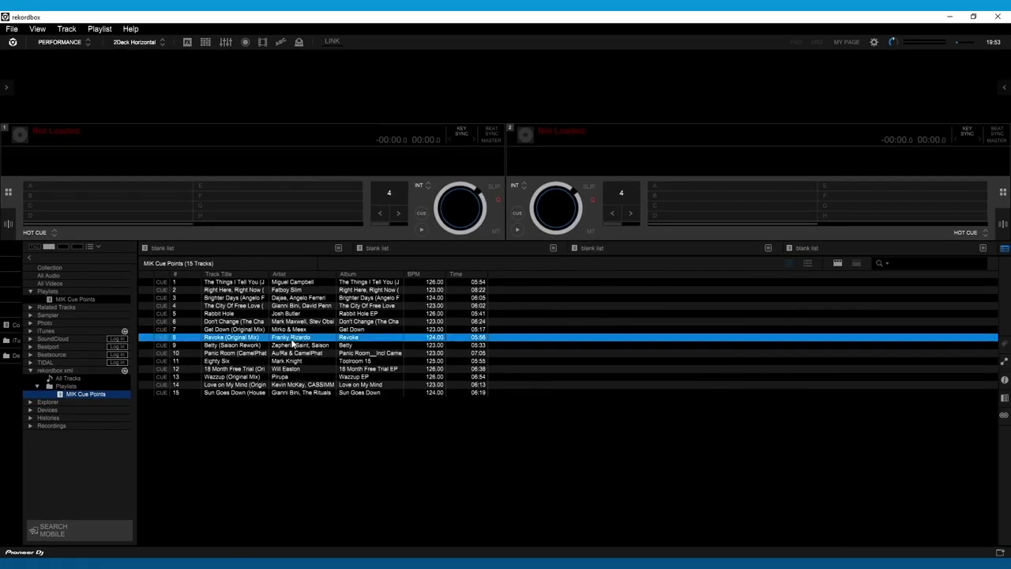
- Import all 15 playlist tracks into the collection, choosing Don't ask again and loading tag info
key("ctrl+a")
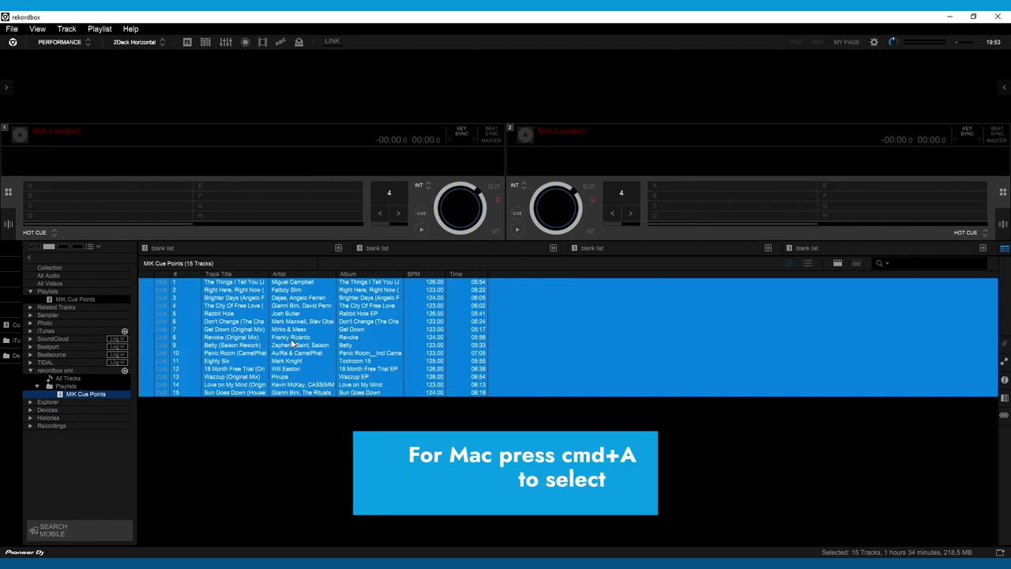
right_click(293, 343)
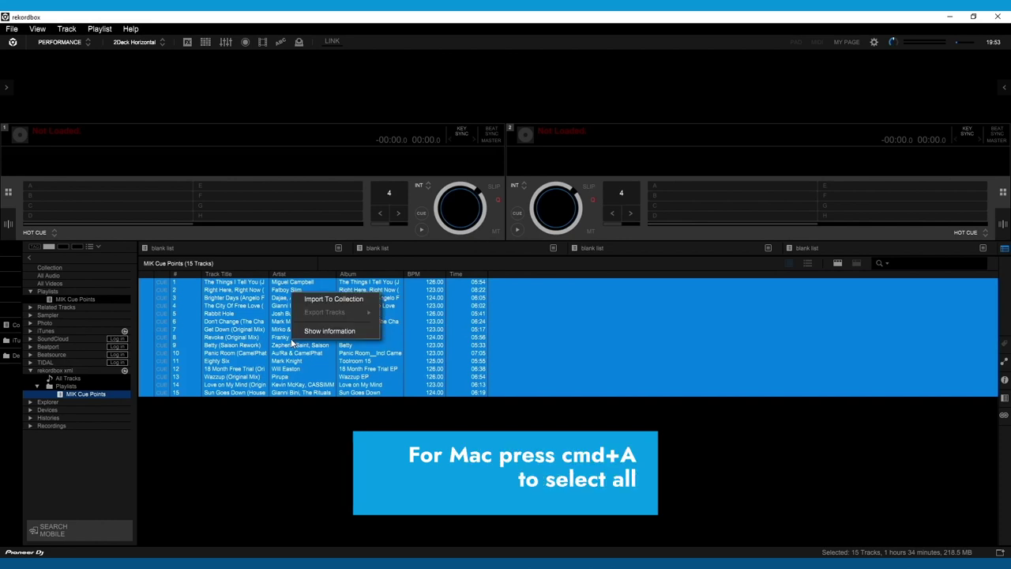
left_click(321, 301)
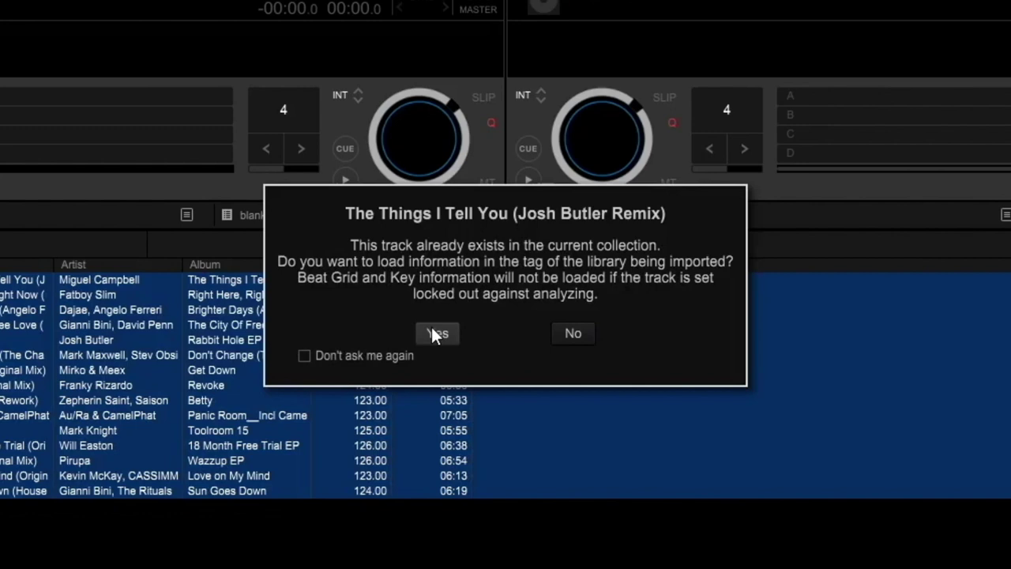
left_click(304, 356)
left_click(431, 334)
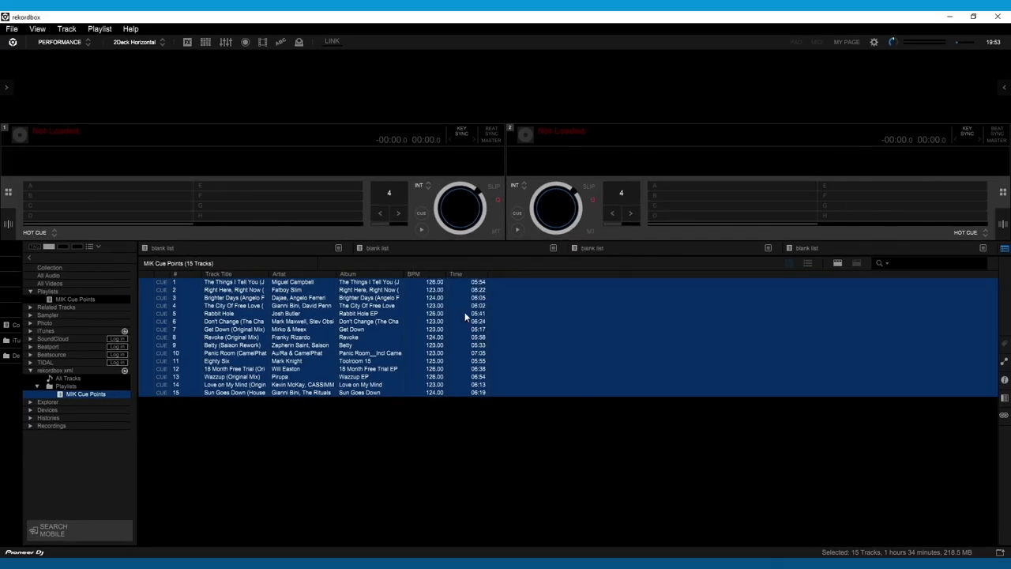
left_click(75, 267)
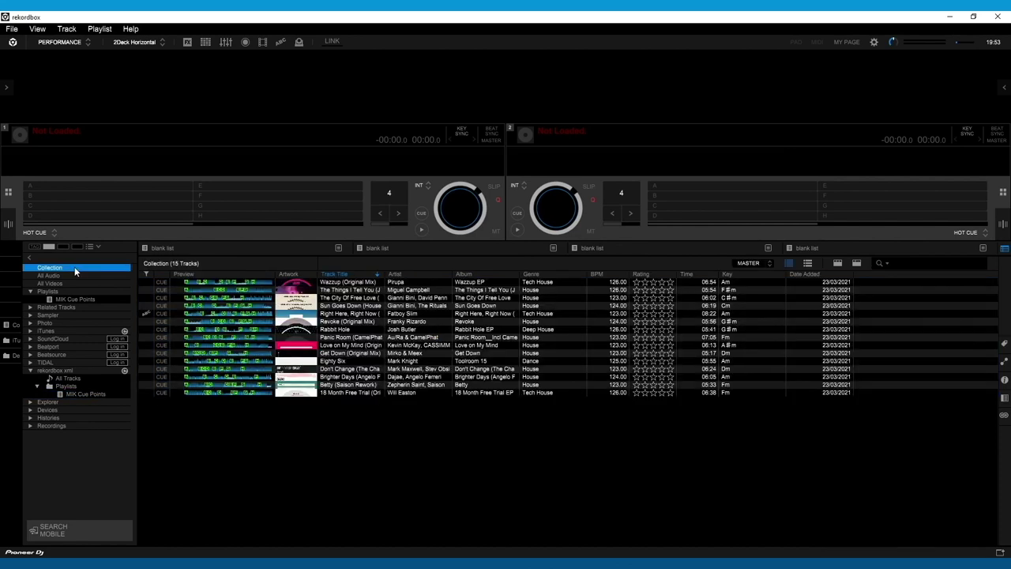
- Load Wazzup (Original Mix) onto deck 2, play it, and jump to hot cue B
left_click(343, 282)
left_click_drag(349, 286, 243, 99)
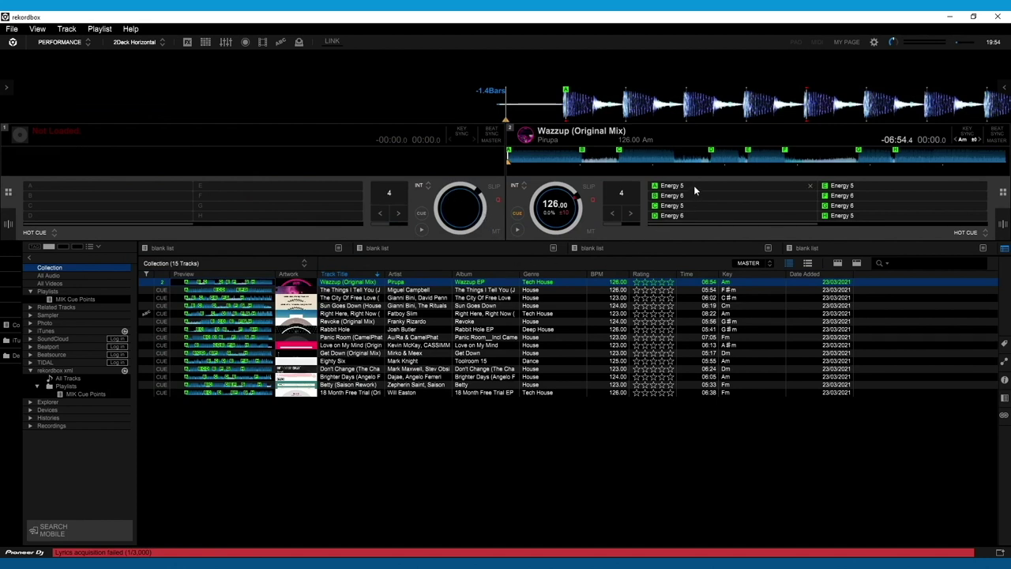
key("space")
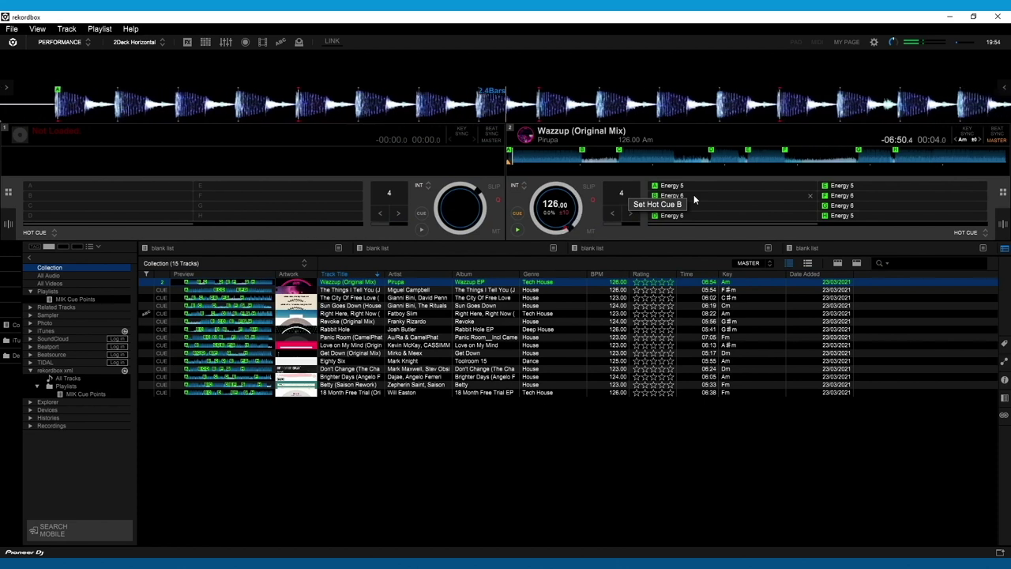
left_click(694, 196)
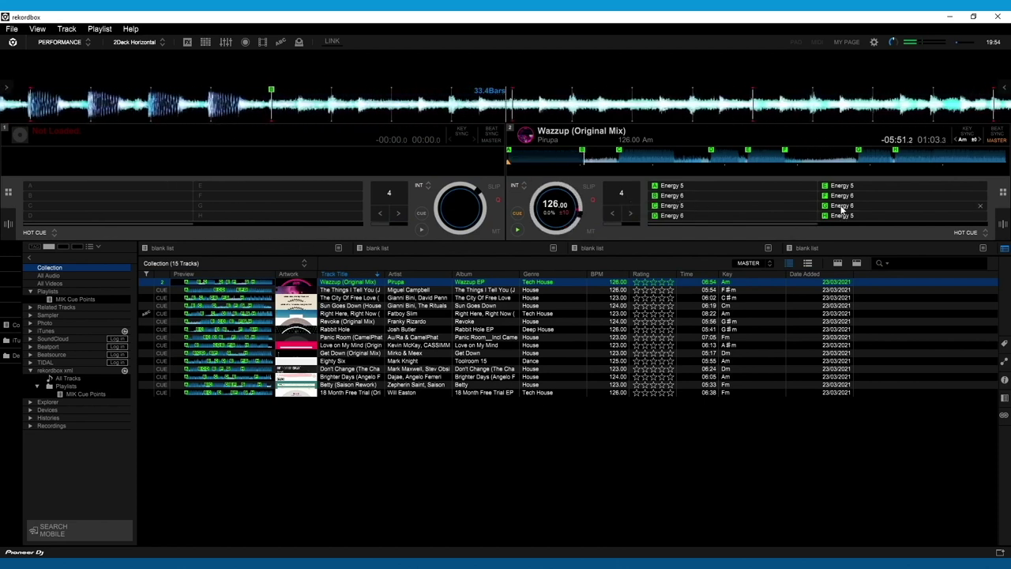